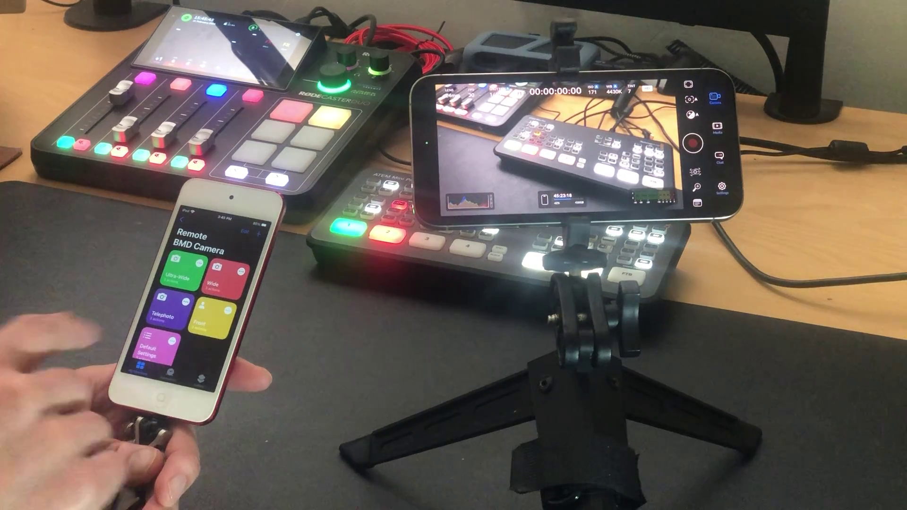
- Run the Telephoto shortcut from the Remote BMD Camera folder to switch the phone to its telephoto lens
click(170, 311)
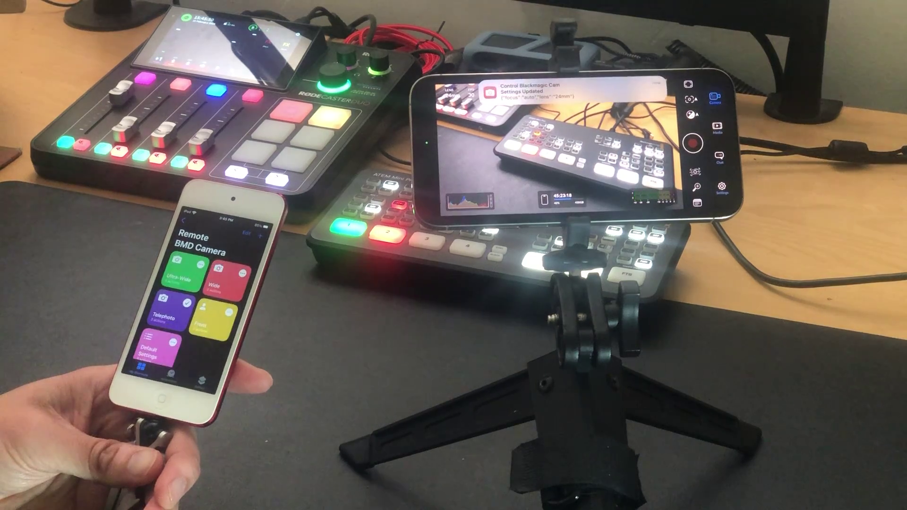